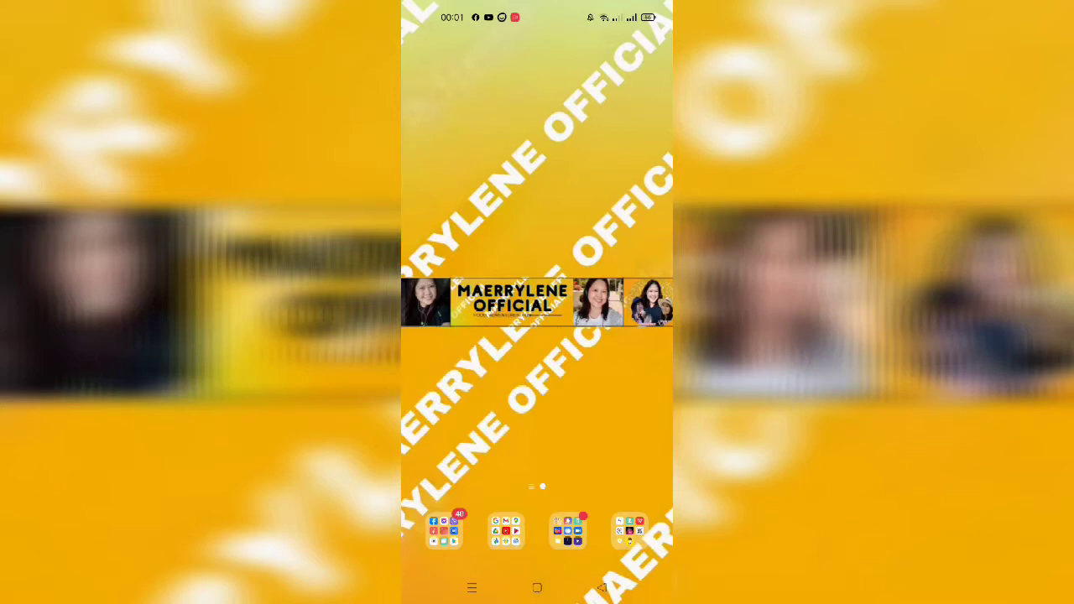
Launch Chrome from the Tools folder on the Android home screen.
click(444, 530)
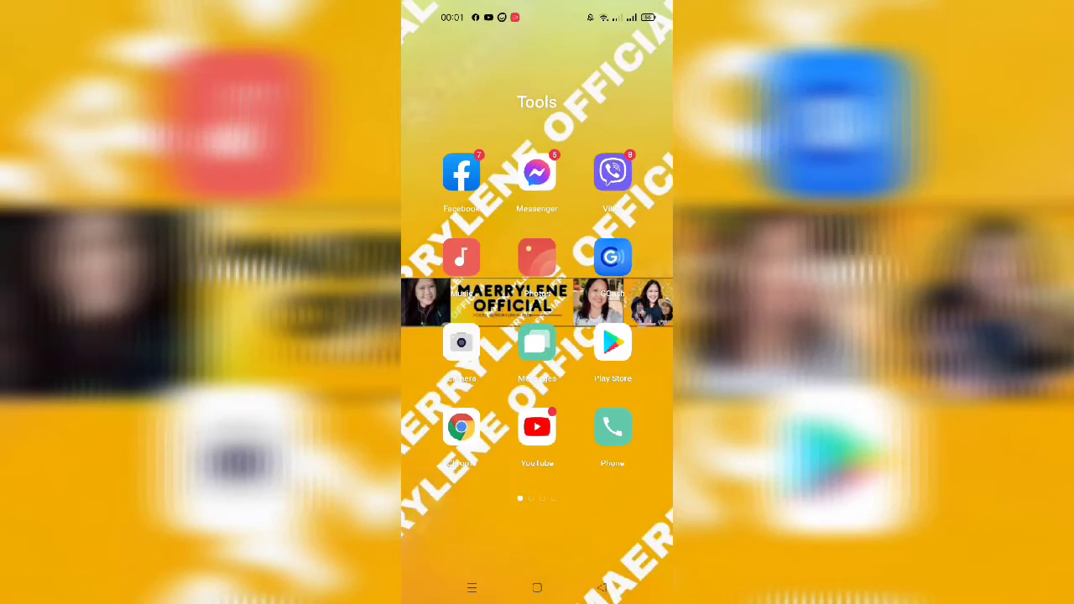
click(461, 427)
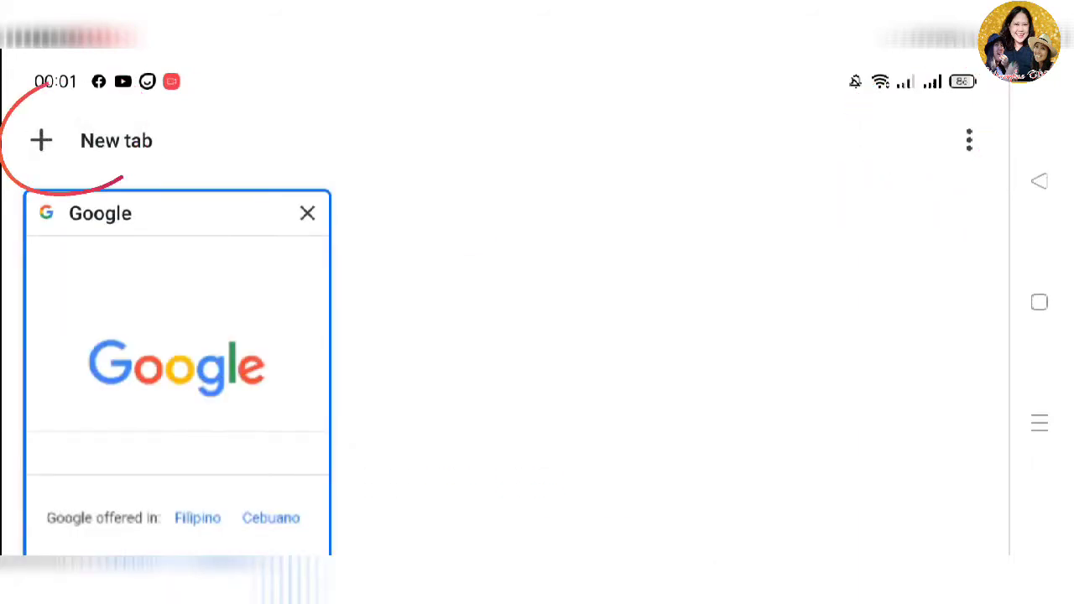
Open a new tab and load YouTube from the shortcuts.
click(84, 140)
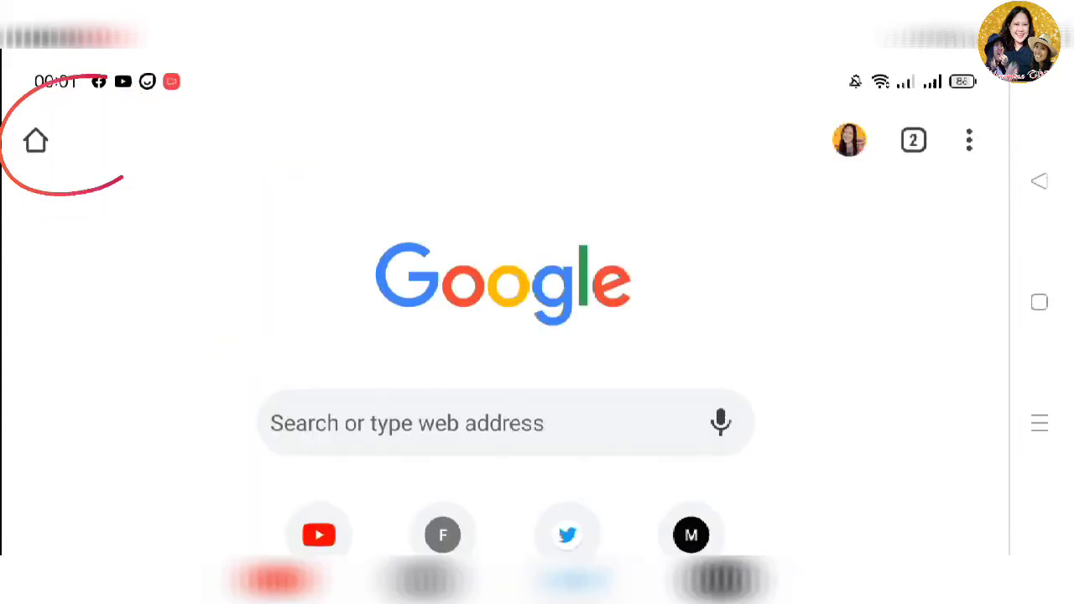
scroll(503, 336, down, 2)
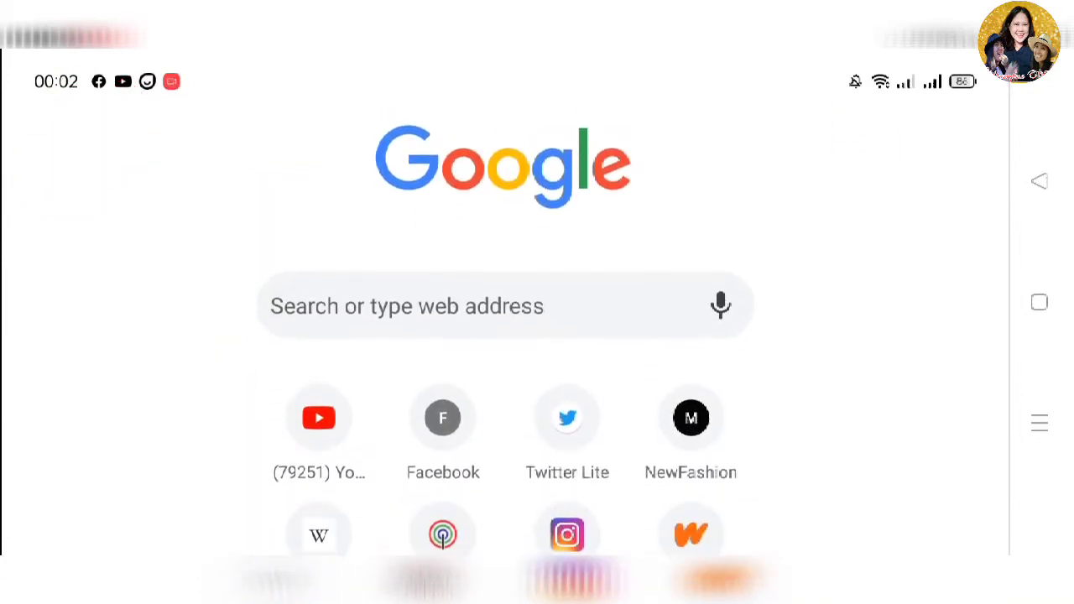
scroll(503, 336, down, 1)
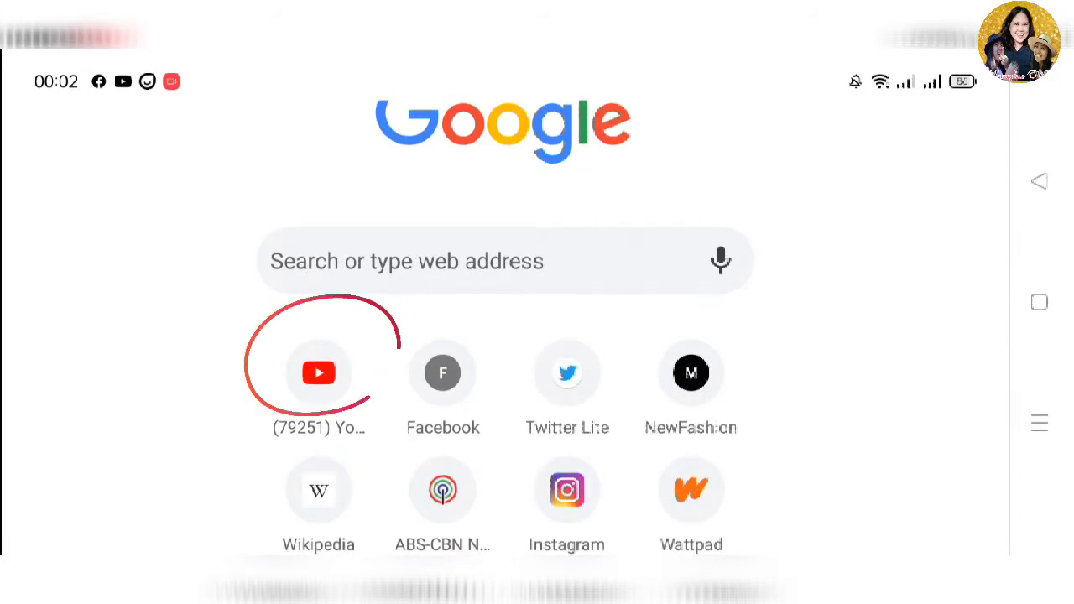
click(319, 372)
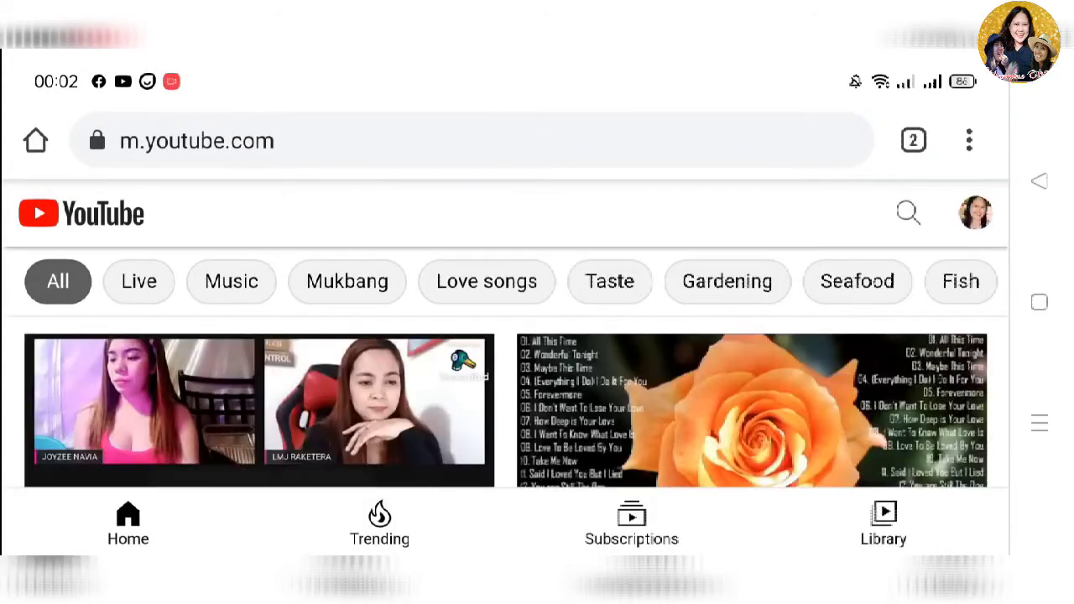
scroll(503, 361, down, 2)
scroll(504, 361, up, 2)
scroll(504, 361, down, 2)
scroll(504, 361, up, 2)
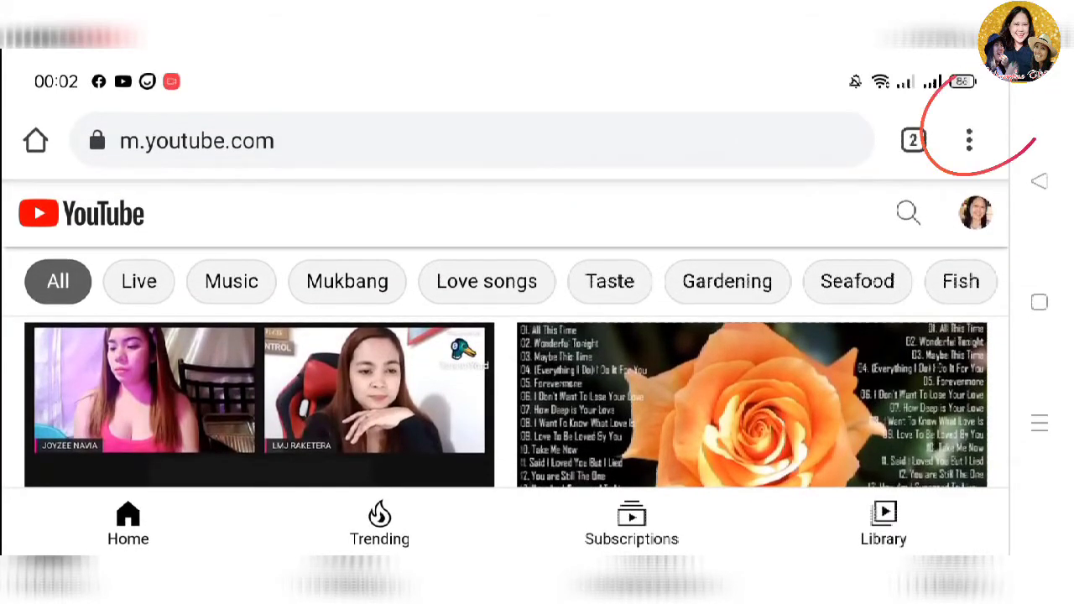
Turn on Desktop site in Chrome's menu for YouTube.
click(970, 140)
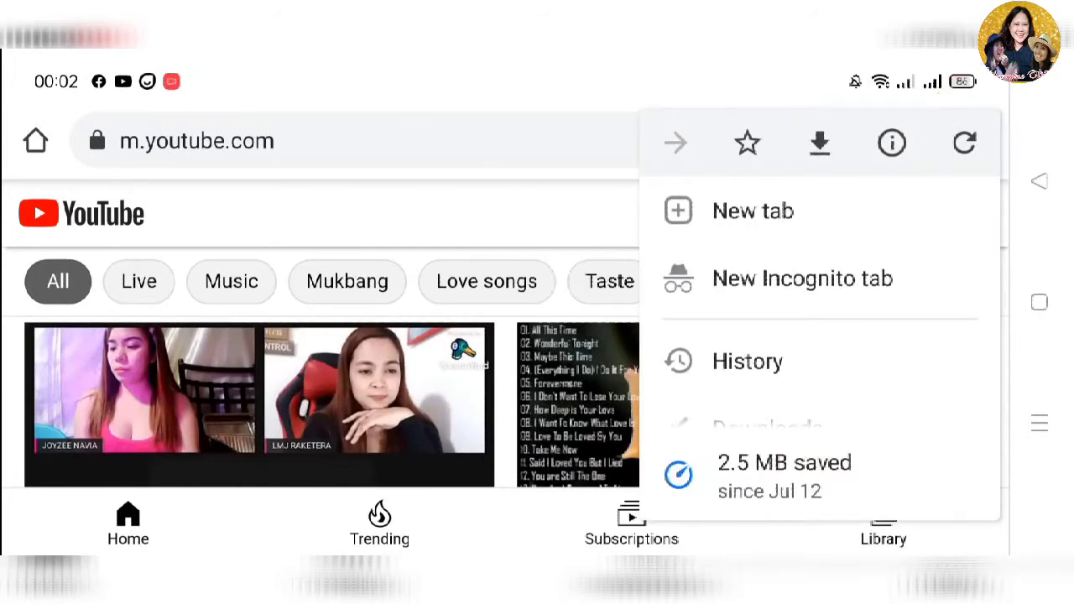
scroll(820, 336, down, 2)
scroll(820, 335, down, 3)
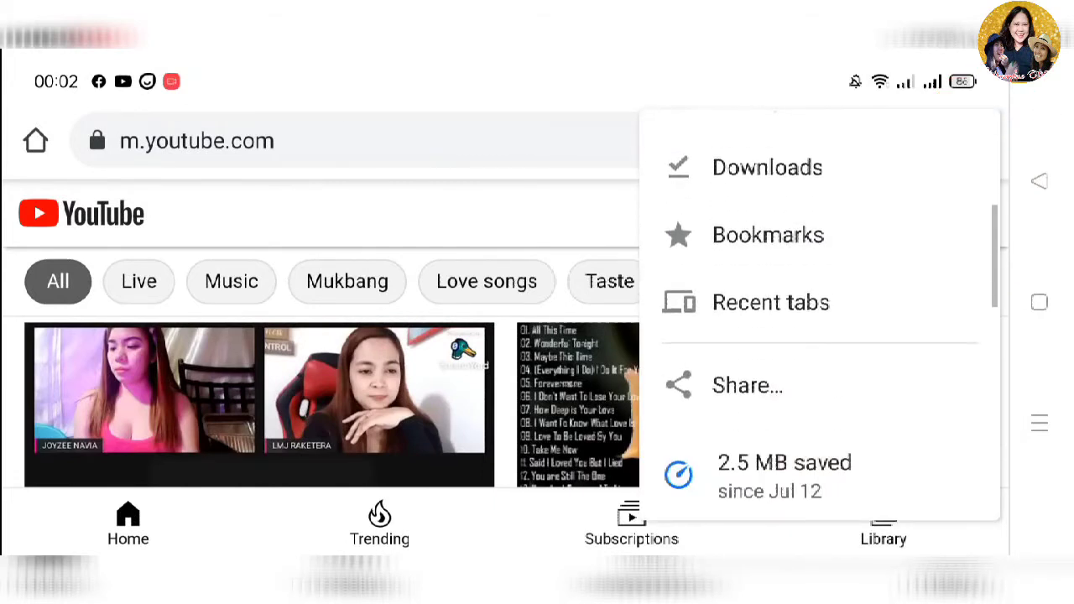
scroll(820, 336, down, 2)
scroll(821, 335, down, 2)
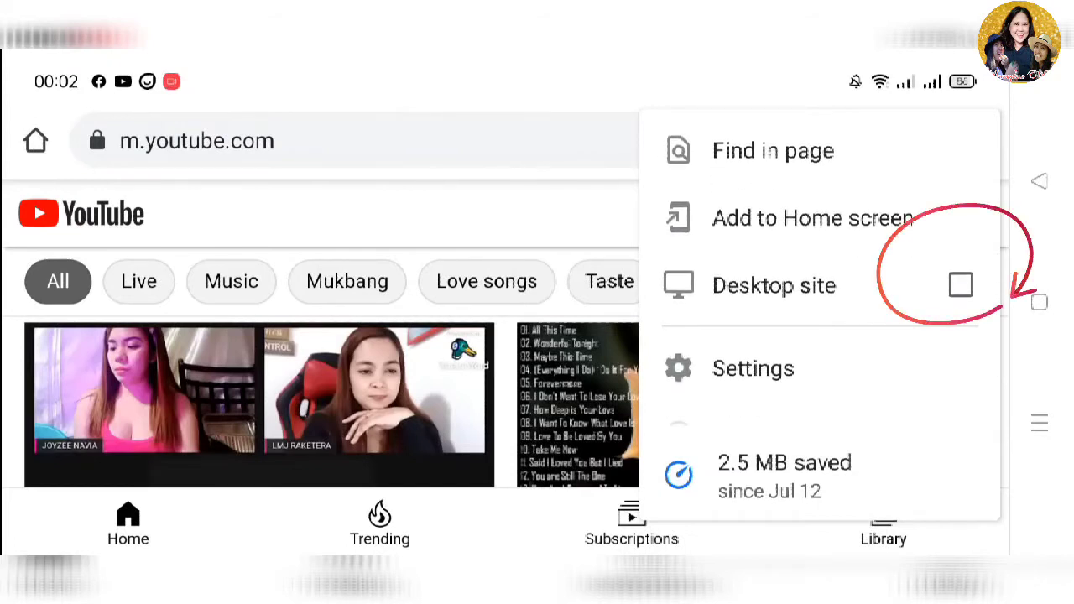
click(961, 286)
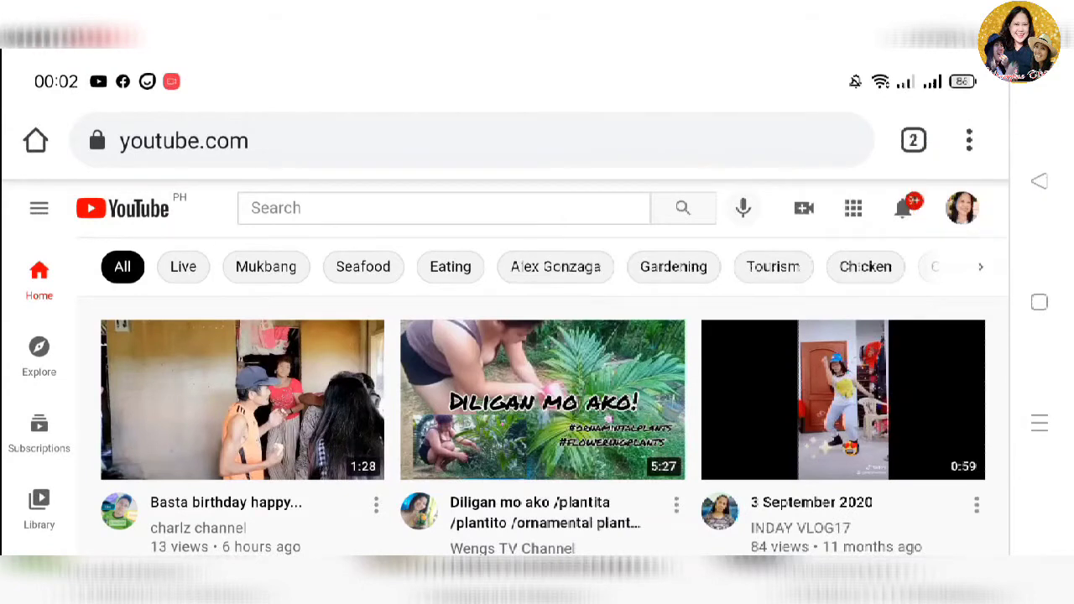
Go to YouTube Studio through the profile avatar's account menu.
click(962, 208)
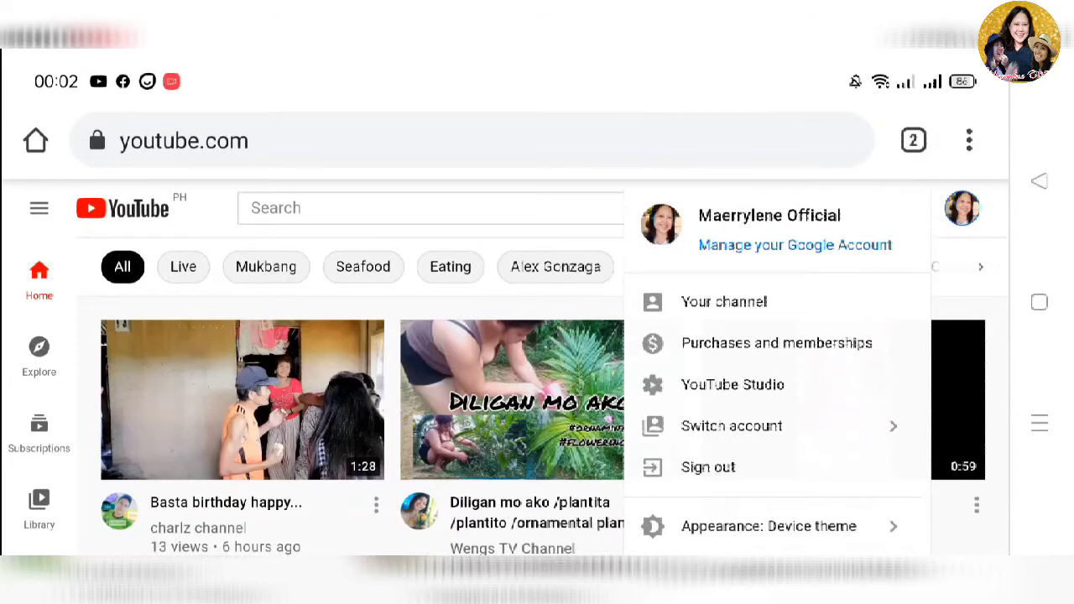
click(733, 384)
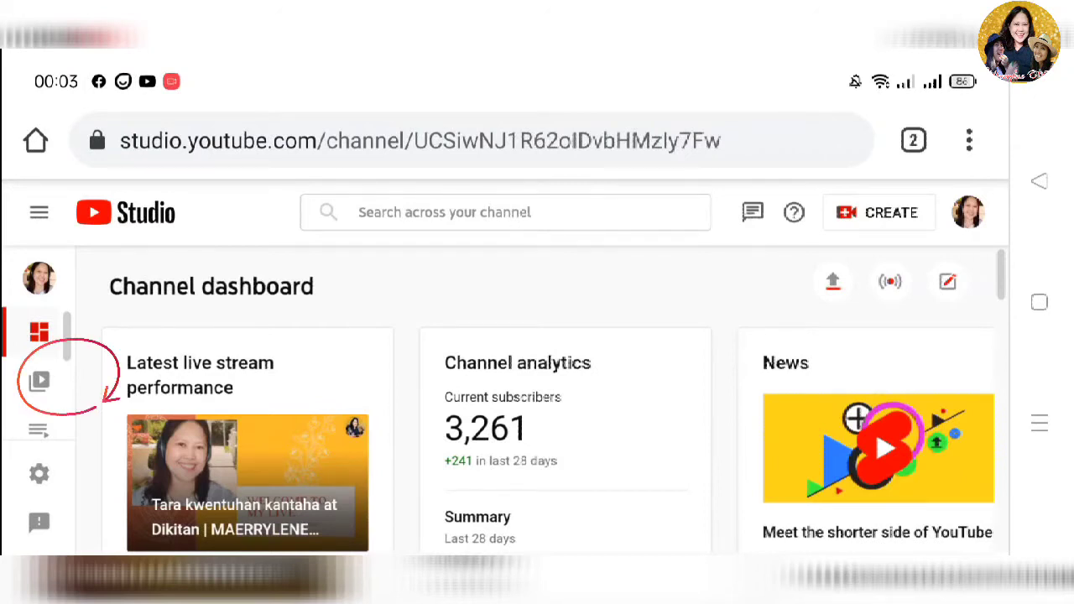
In Content's Live tab, open the details of the upcoming LIVE stream.
click(38, 381)
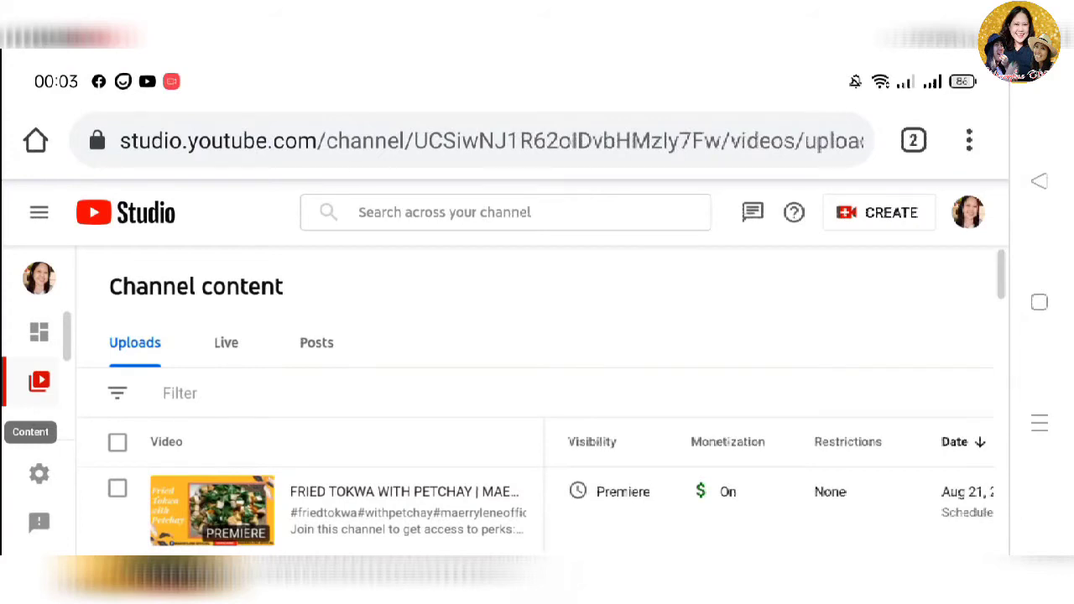
click(226, 342)
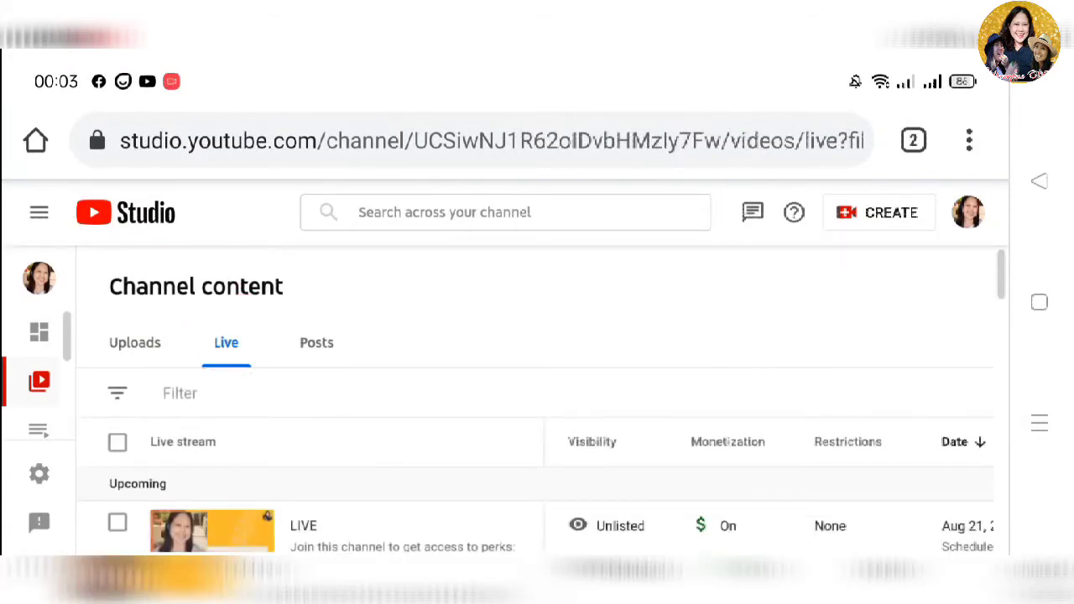
scroll(537, 420, down, 1)
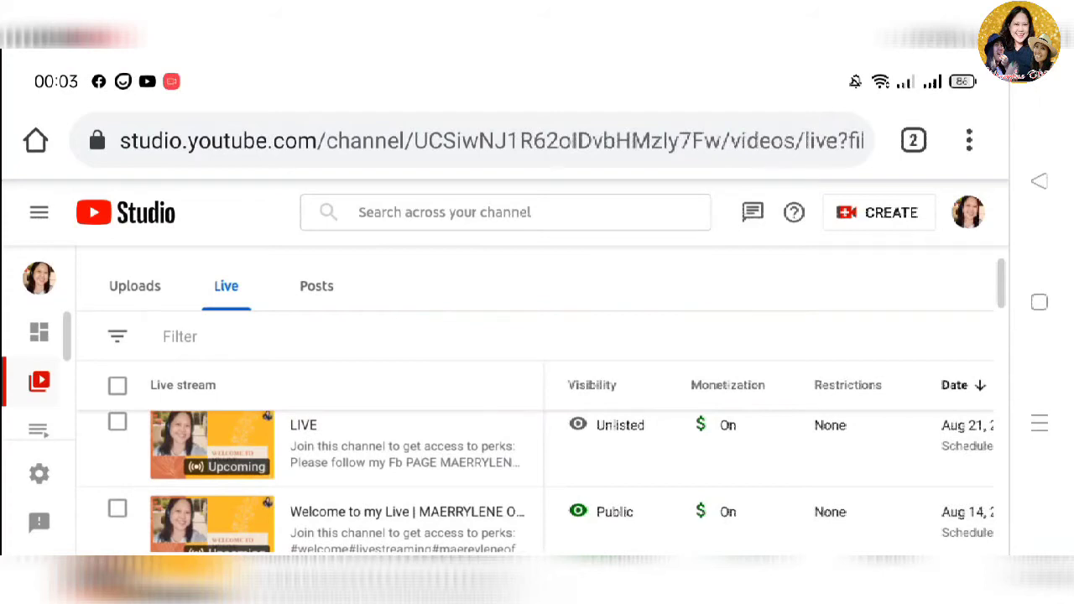
scroll(537, 470, down, 2)
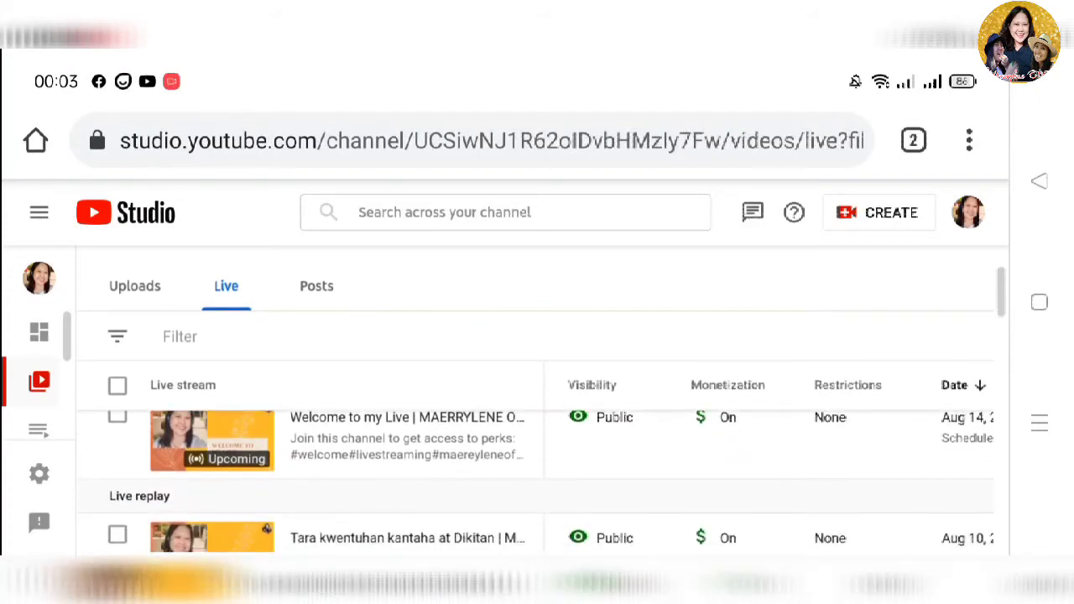
scroll(537, 483, up, 2)
scroll(537, 470, up, 2)
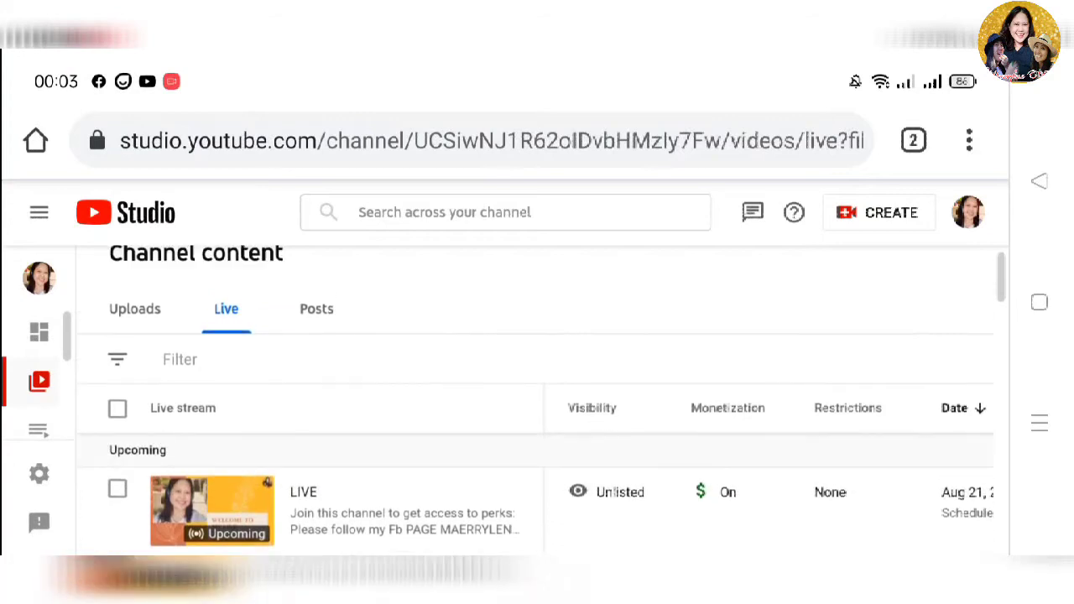
scroll(538, 470, down, 2)
scroll(537, 483, up, 1)
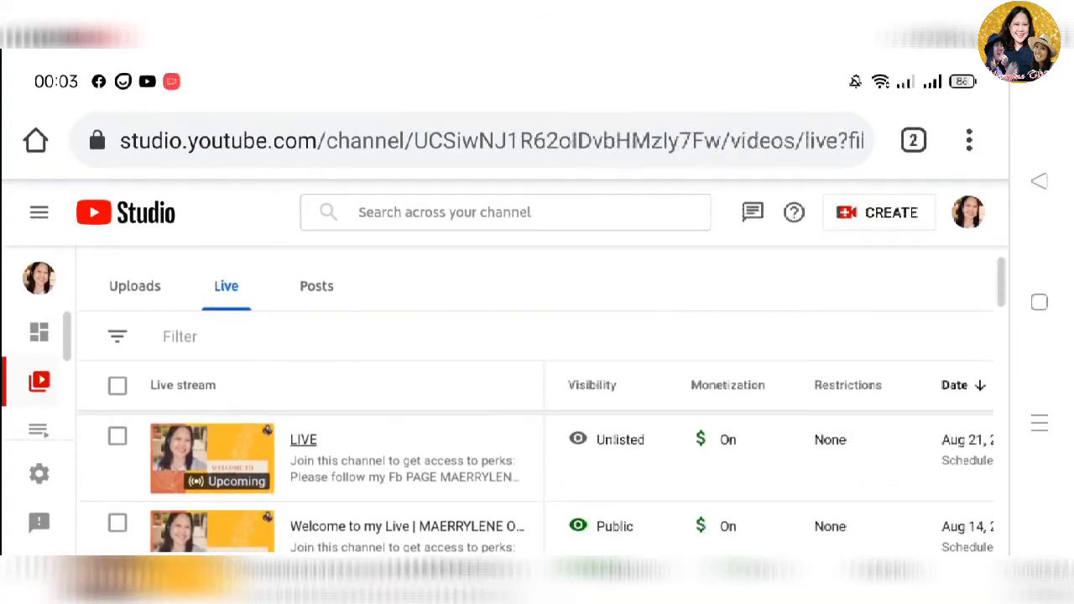
click(309, 453)
mouse_move(335, 504)
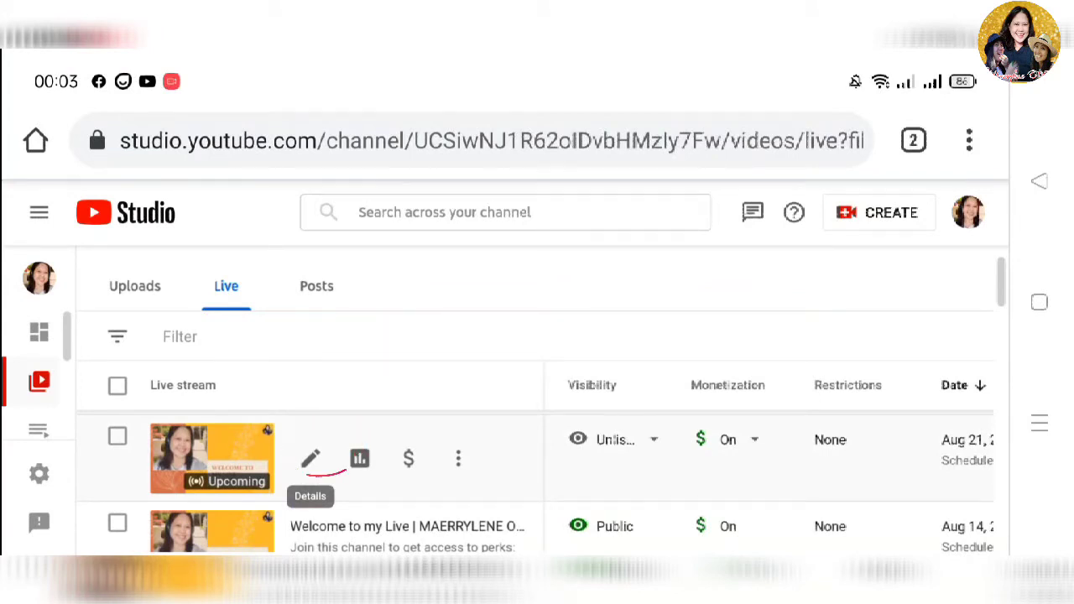
click(311, 457)
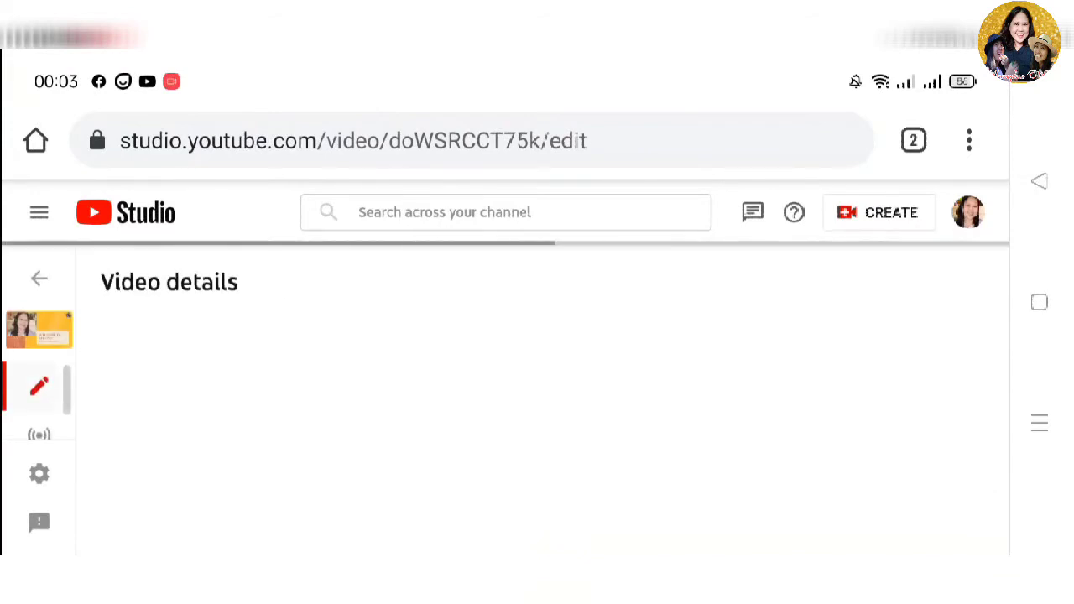
scroll(429, 436, down, 2)
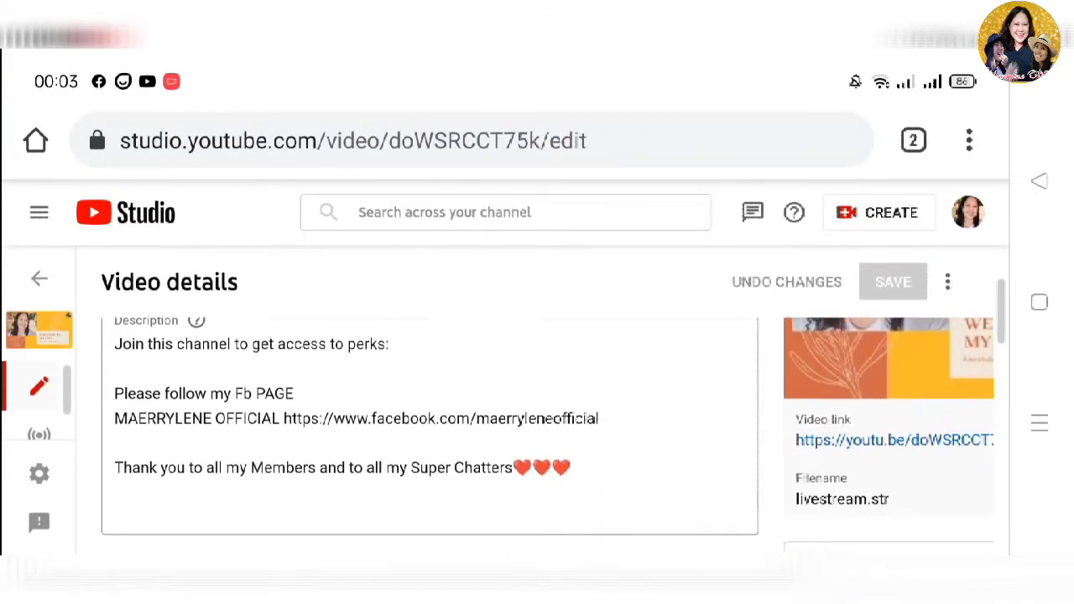
scroll(429, 436, up, 1)
scroll(430, 437, down, 5)
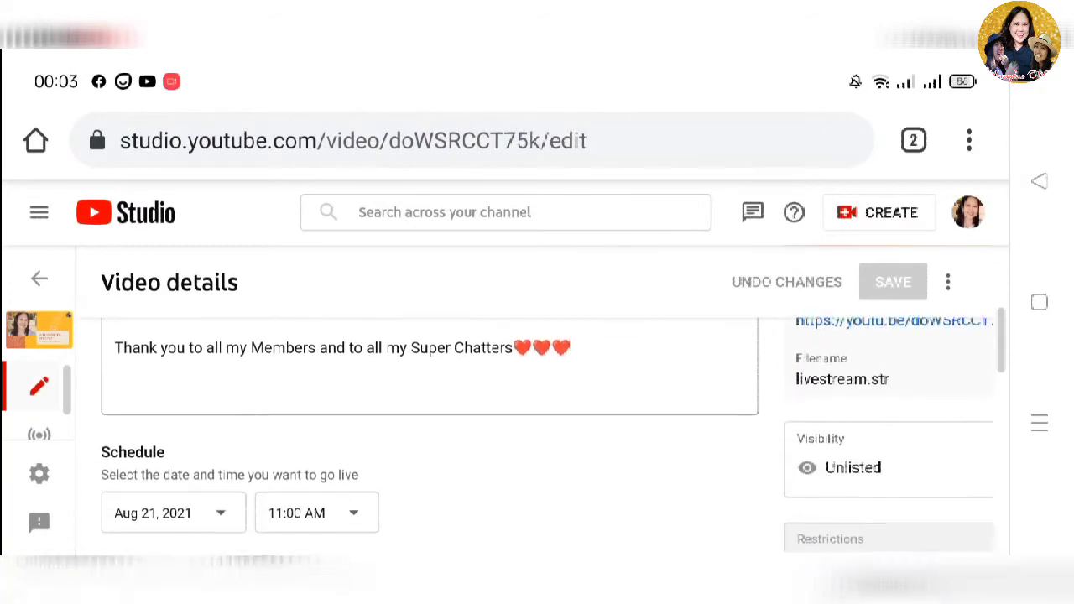
scroll(430, 436, up, 5)
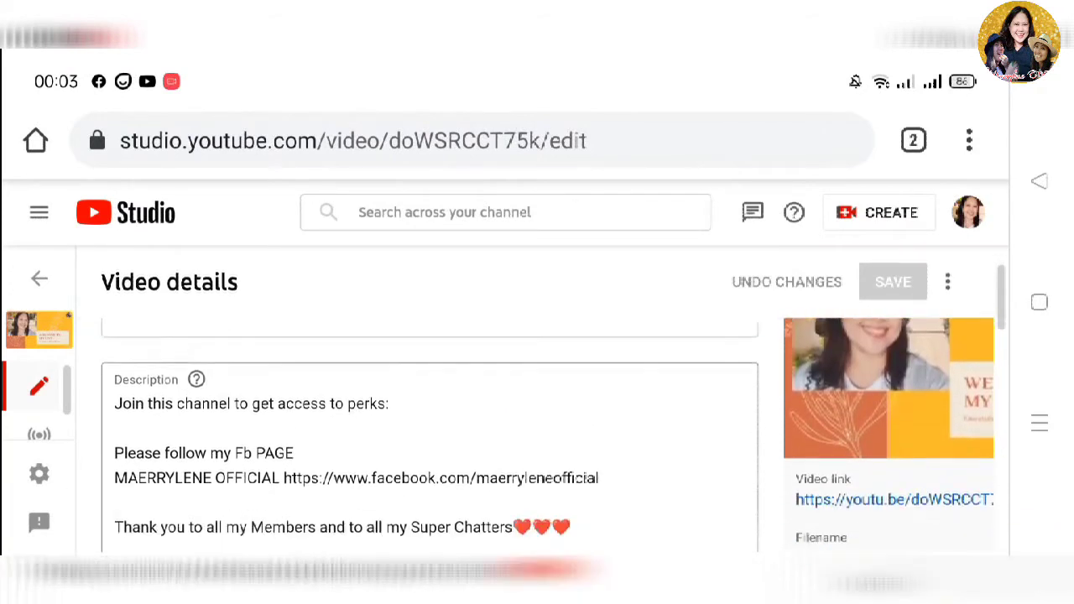
scroll(429, 436, down, 5)
scroll(430, 436, down, 3)
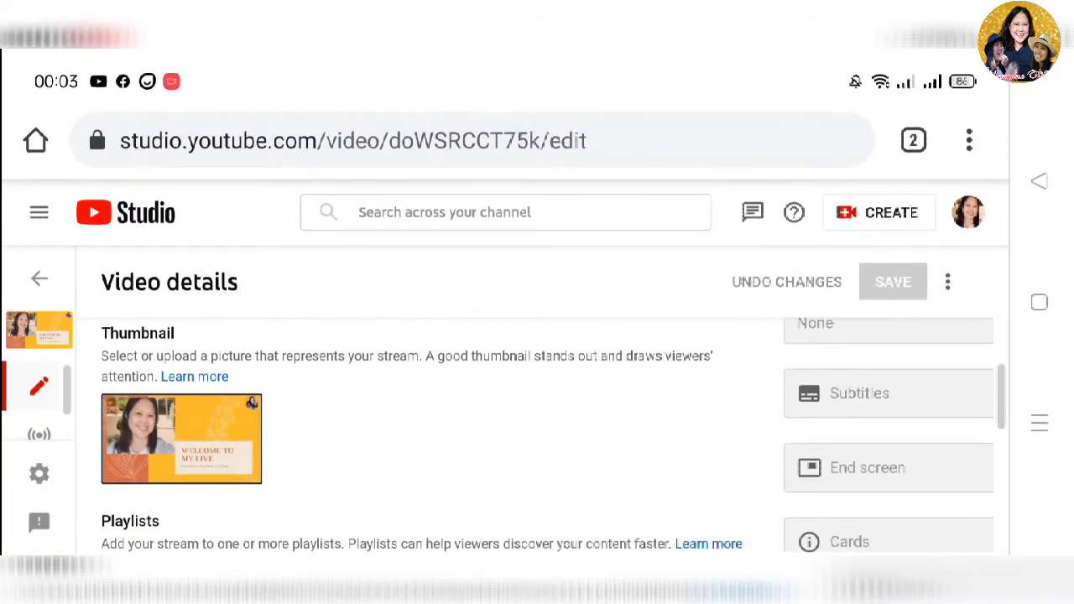
scroll(430, 436, down, 3)
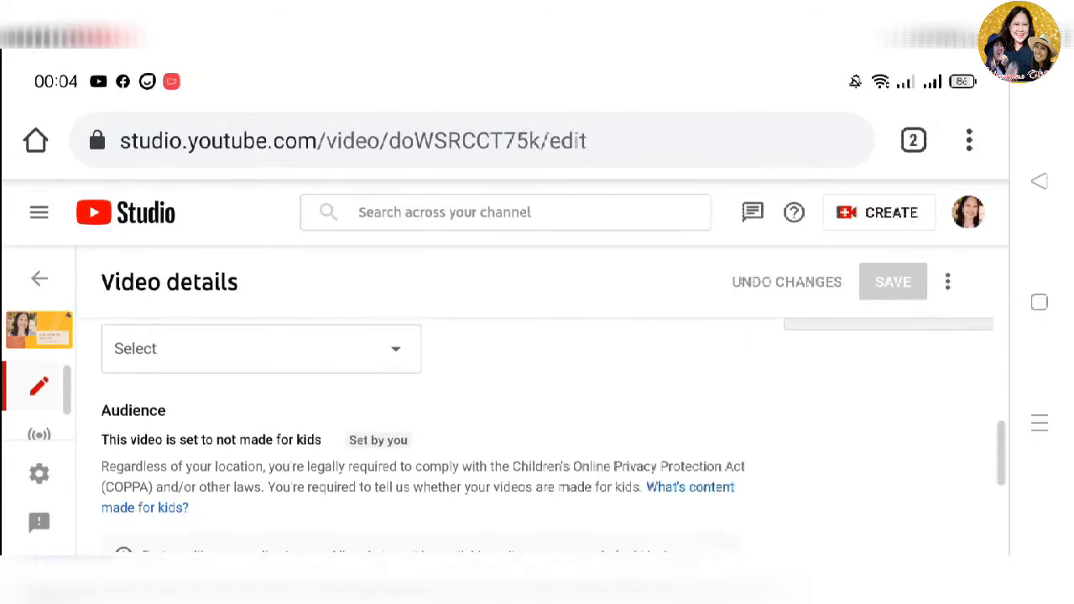
scroll(430, 436, up, 3)
scroll(430, 436, up, 2)
scroll(430, 437, down, 3)
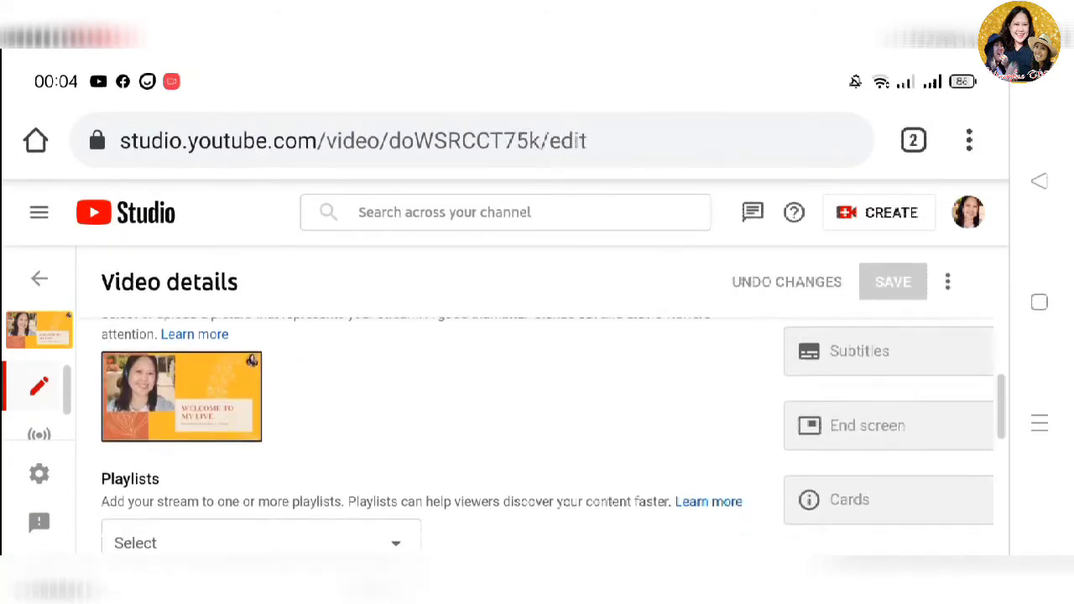
scroll(430, 437, down, 2)
scroll(430, 437, down, 2)
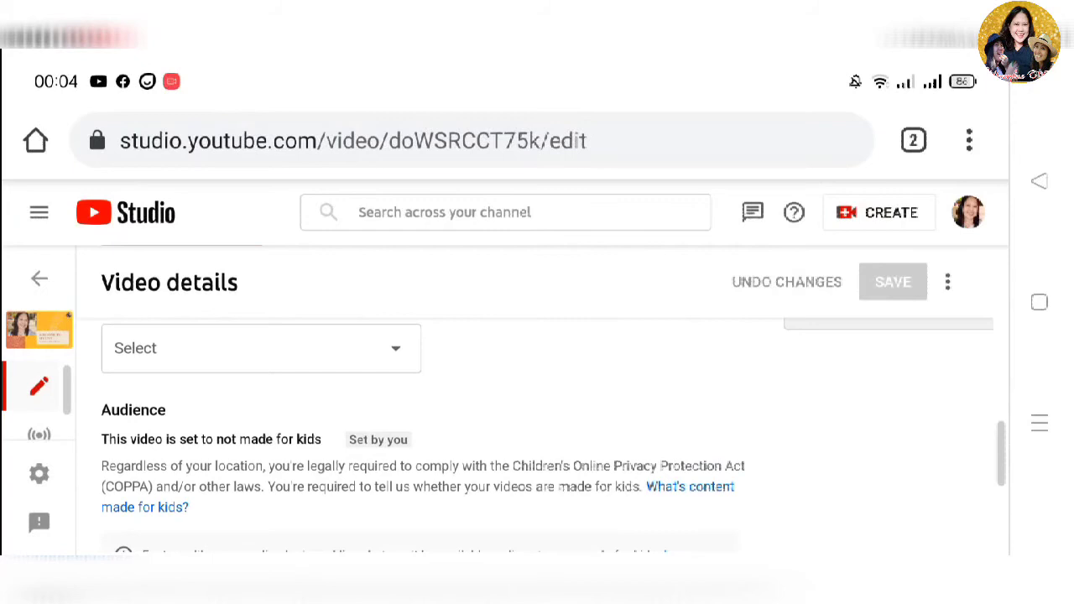
scroll(537, 436, down, 2)
scroll(537, 437, down, 1)
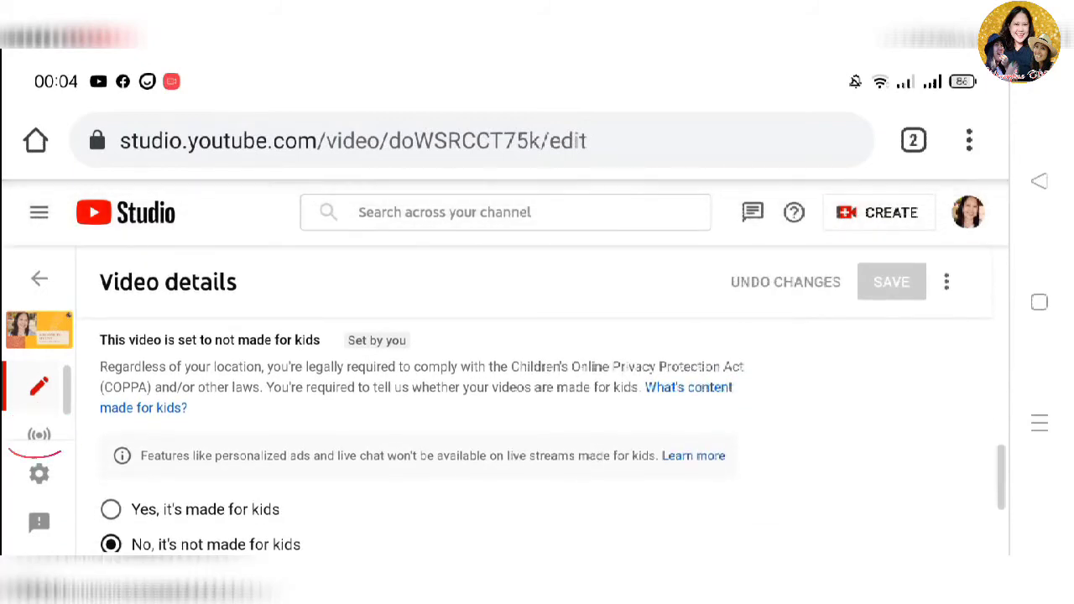
scroll(537, 437, down, 3)
scroll(39, 420, up, 2)
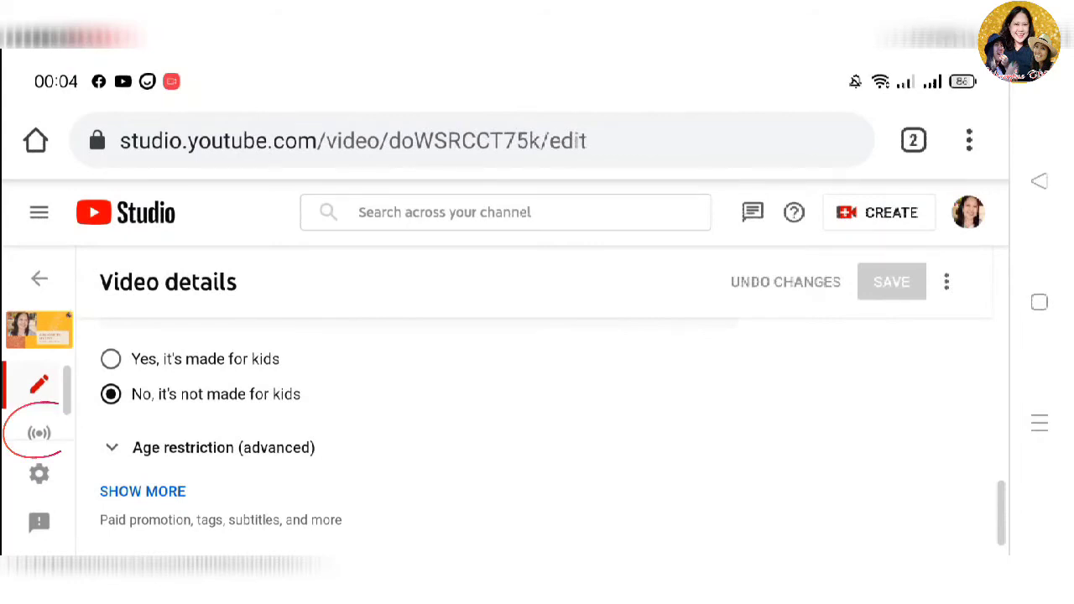
scroll(39, 403, down, 2)
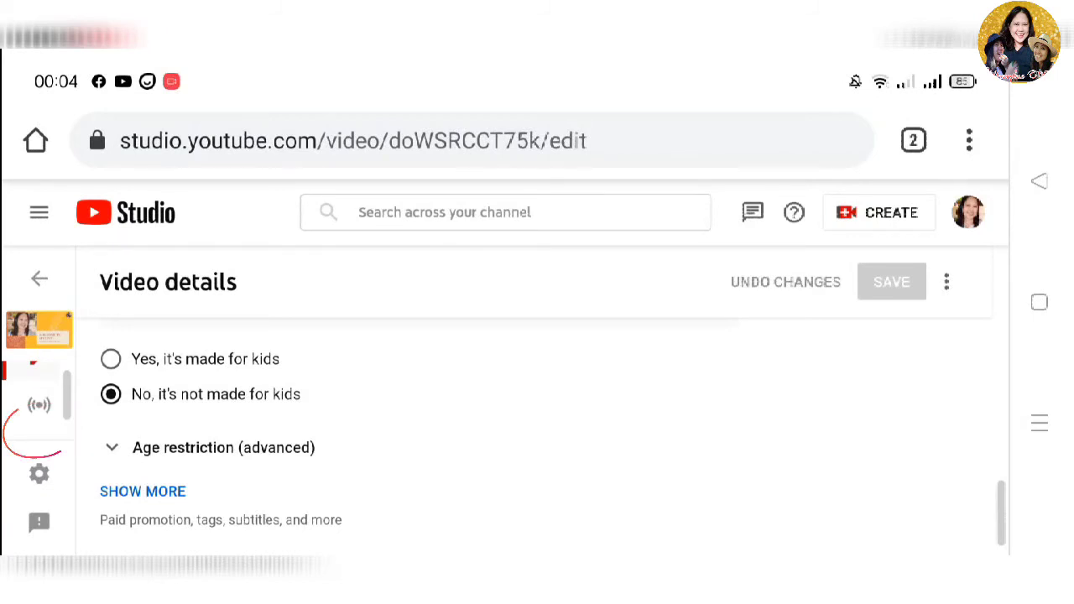
Open the stream's Customization settings and choose to add a Trailer video.
click(31, 405)
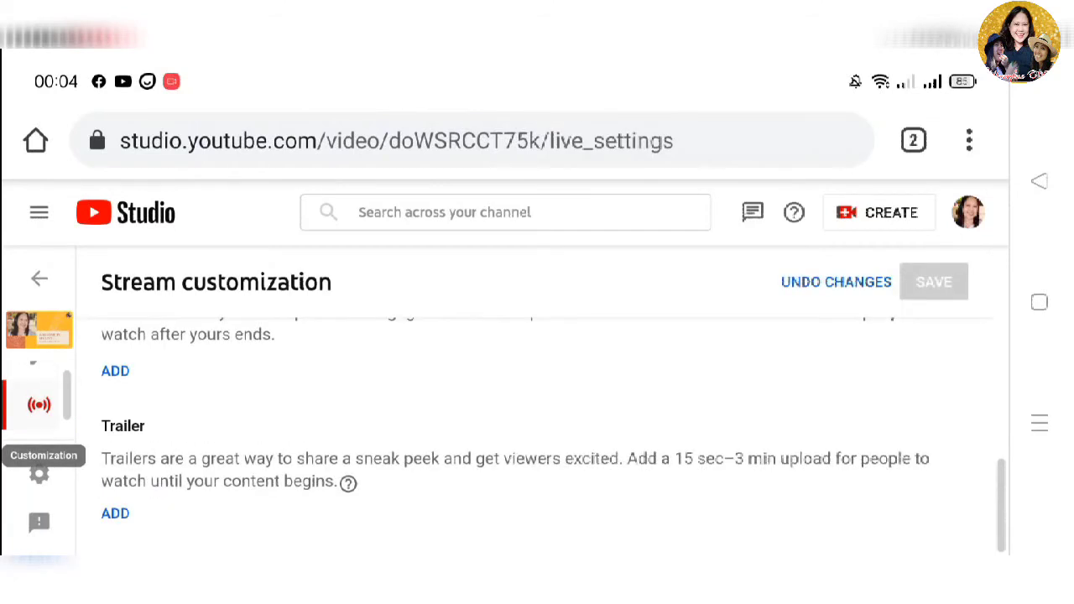
scroll(537, 402, down, 2)
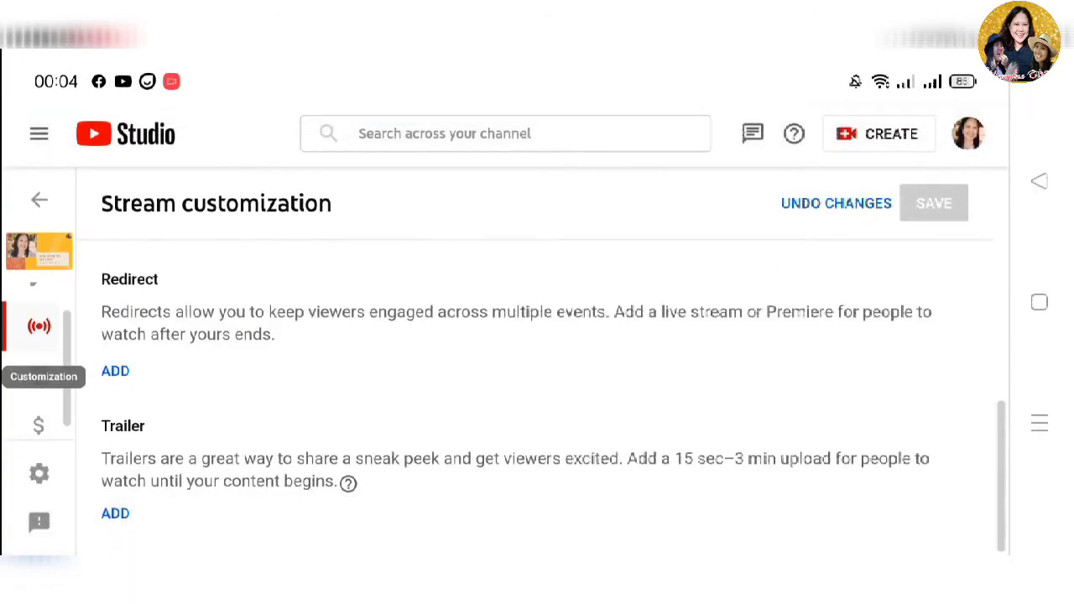
scroll(537, 386, up, 5)
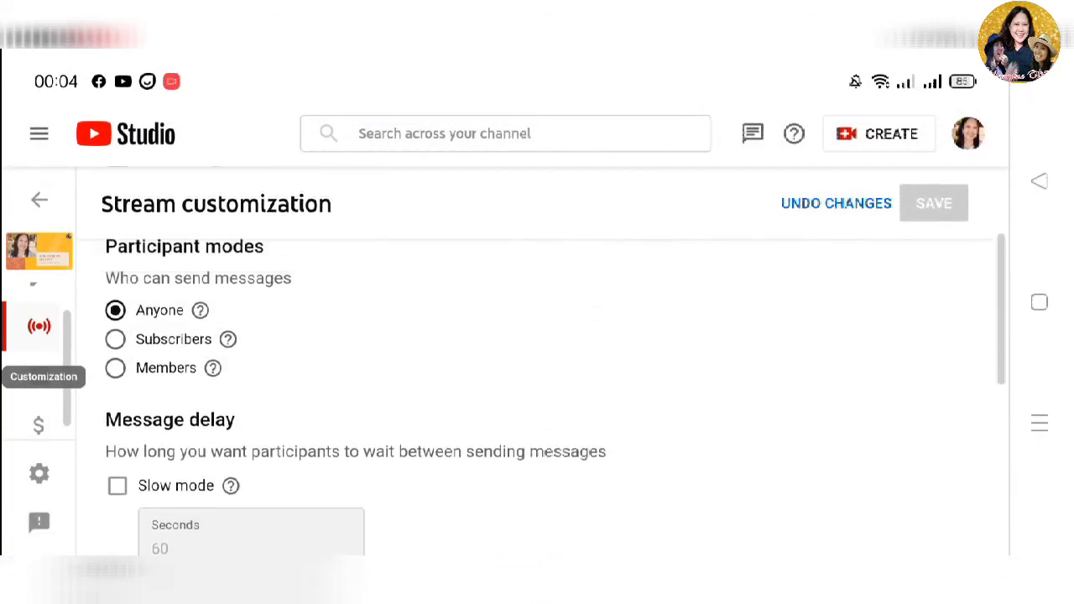
scroll(537, 378, up, 3)
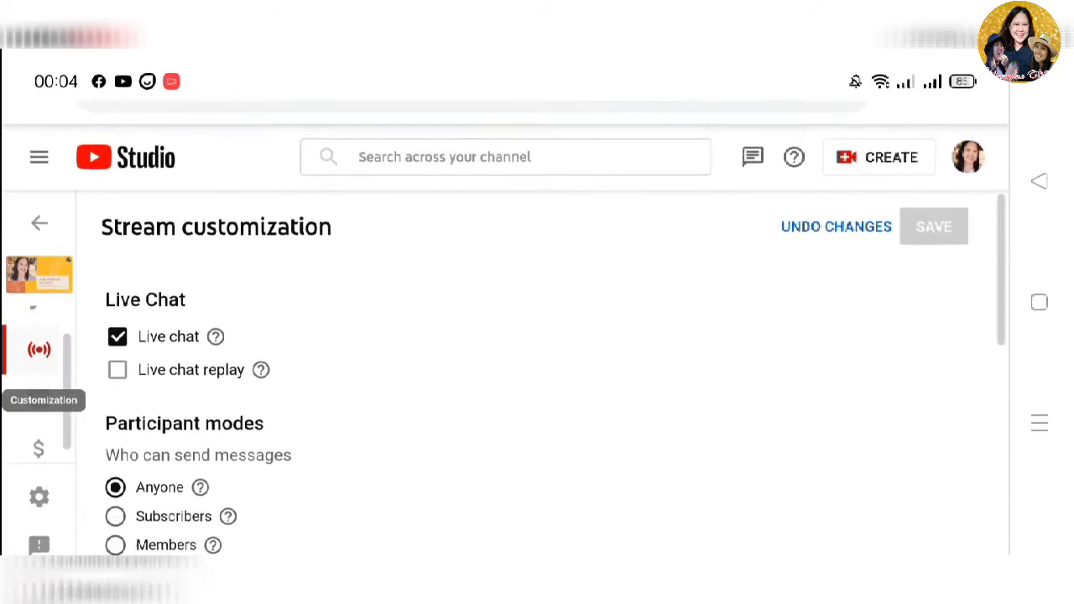
scroll(537, 378, down, 3)
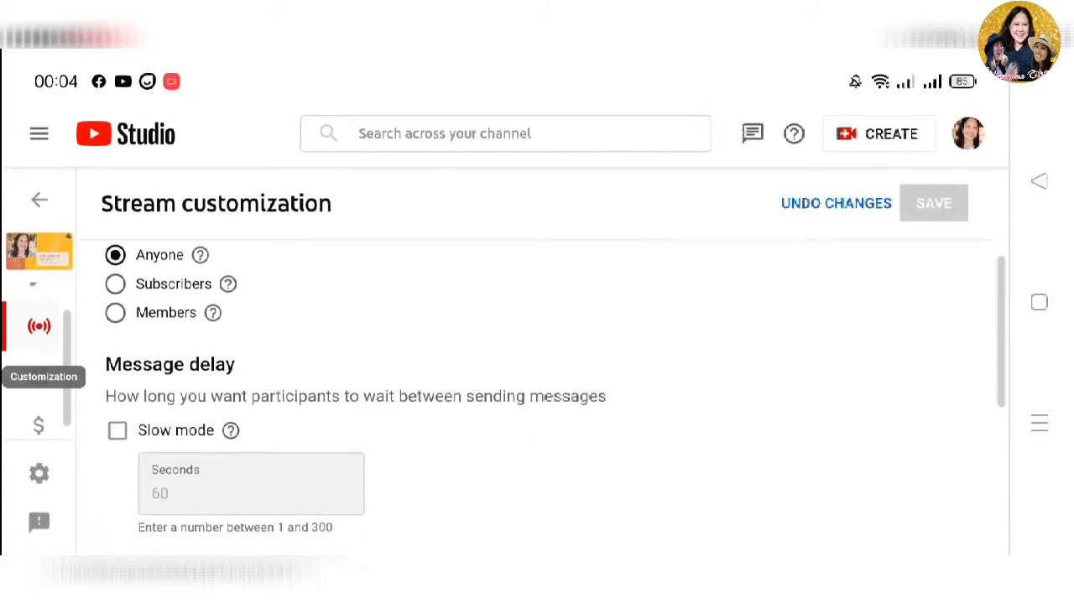
scroll(537, 386, down, 2)
scroll(537, 386, down, 2)
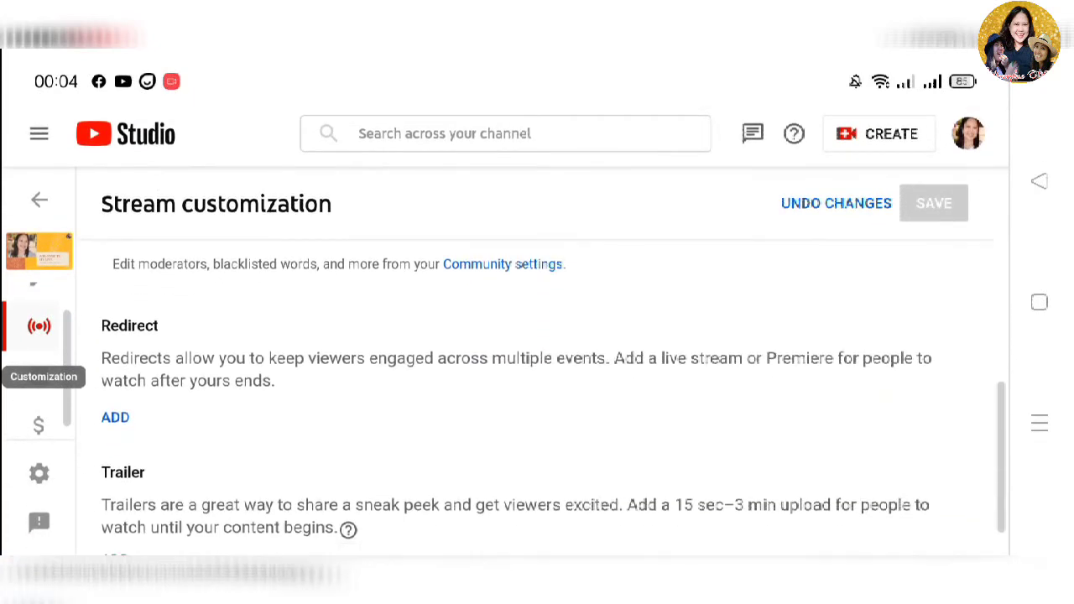
scroll(537, 378, down, 1)
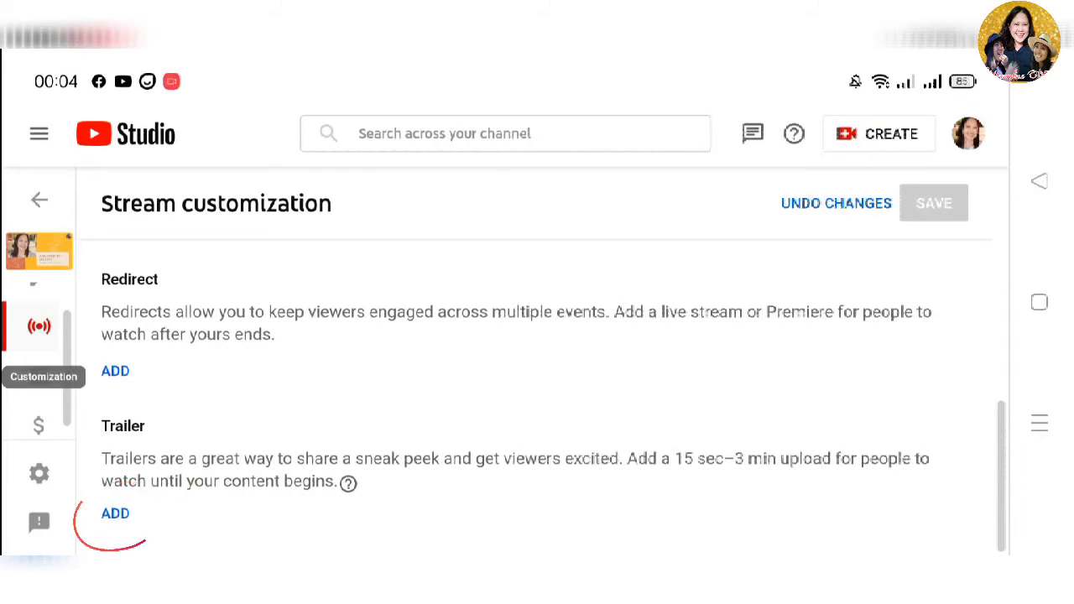
click(115, 512)
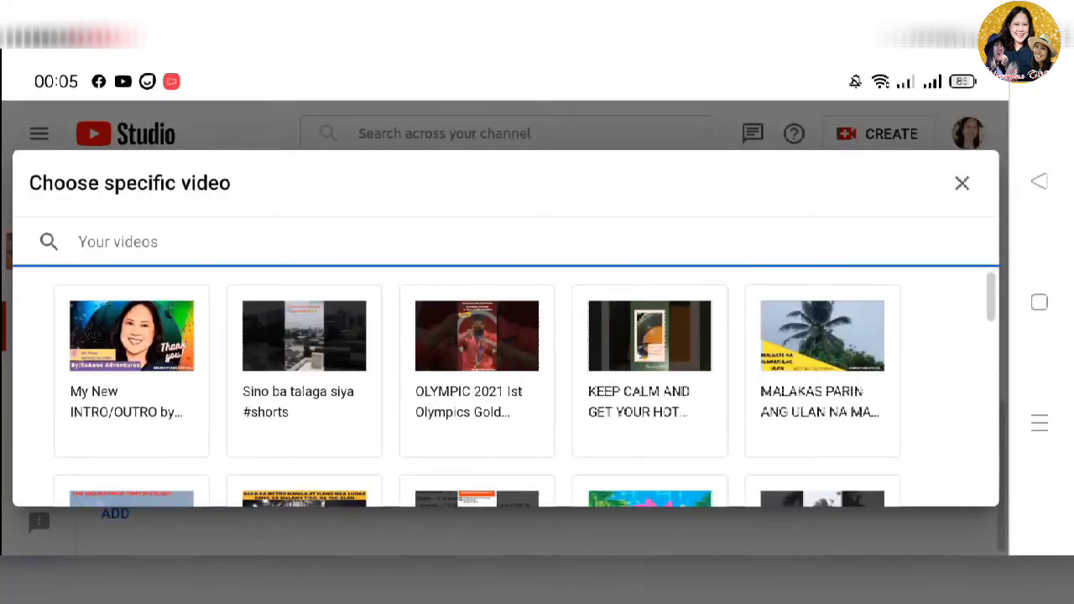
Select My New INTRO/OUTRO as the stream's trailer and save.
click(131, 353)
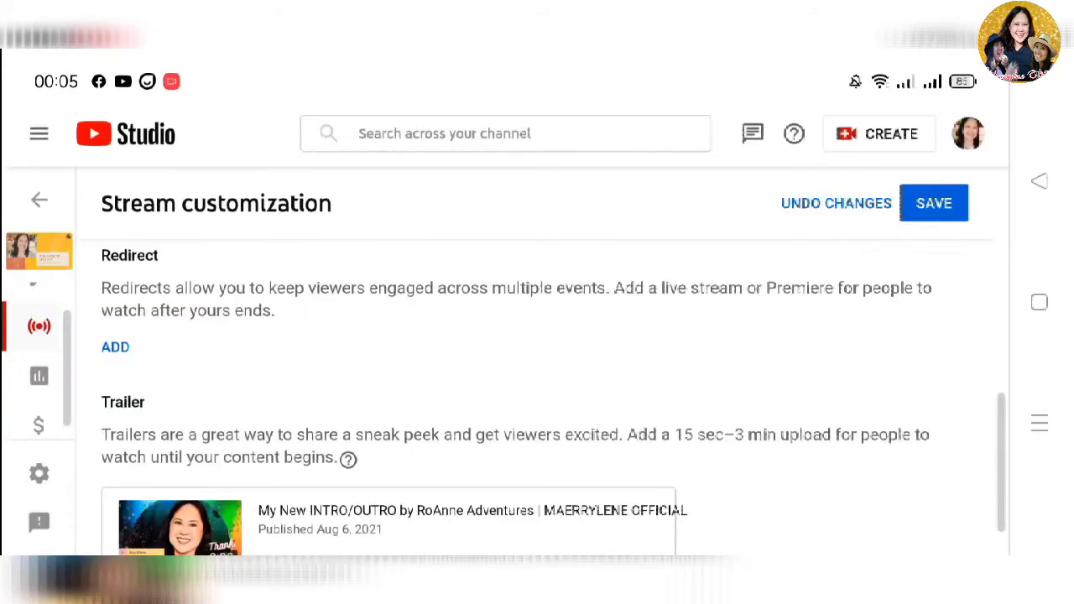
scroll(537, 378, down, 1)
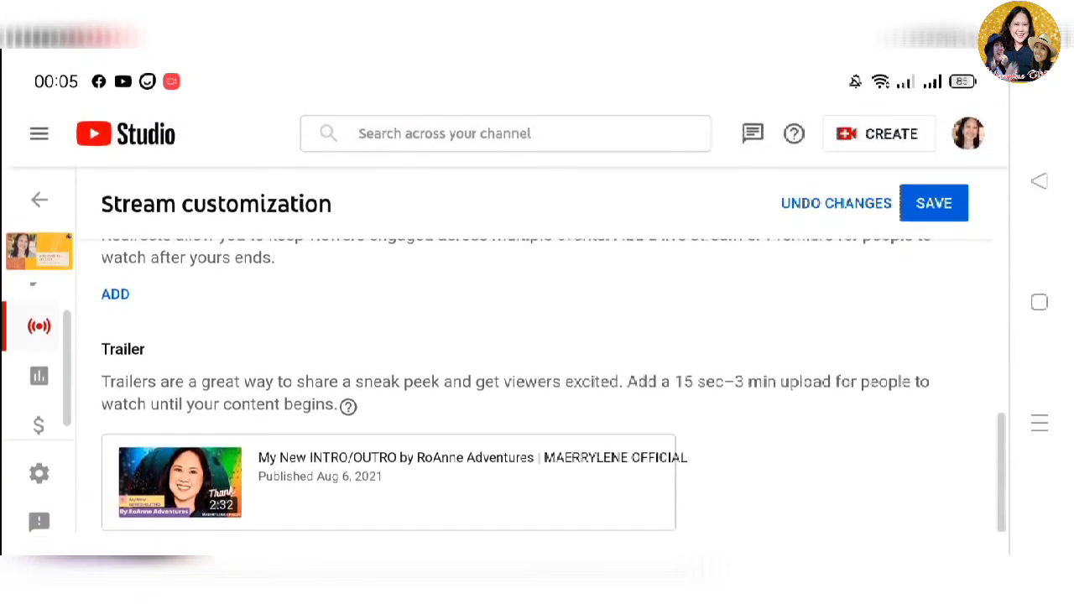
click(934, 203)
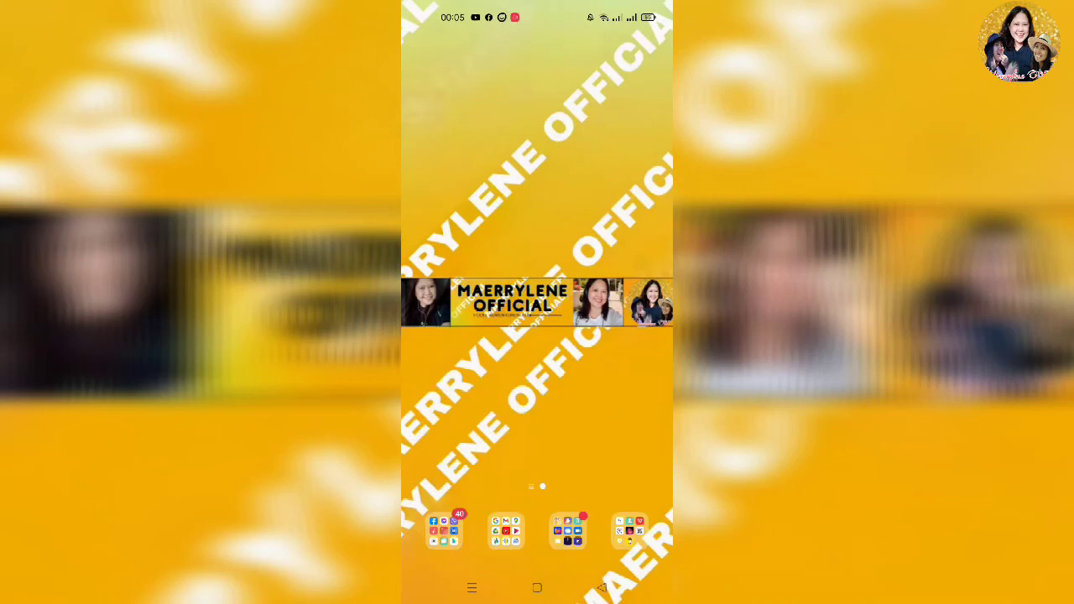
In the YouTube app, search the channel from history and open 'Welcome to my Live'.
click(444, 531)
click(538, 427)
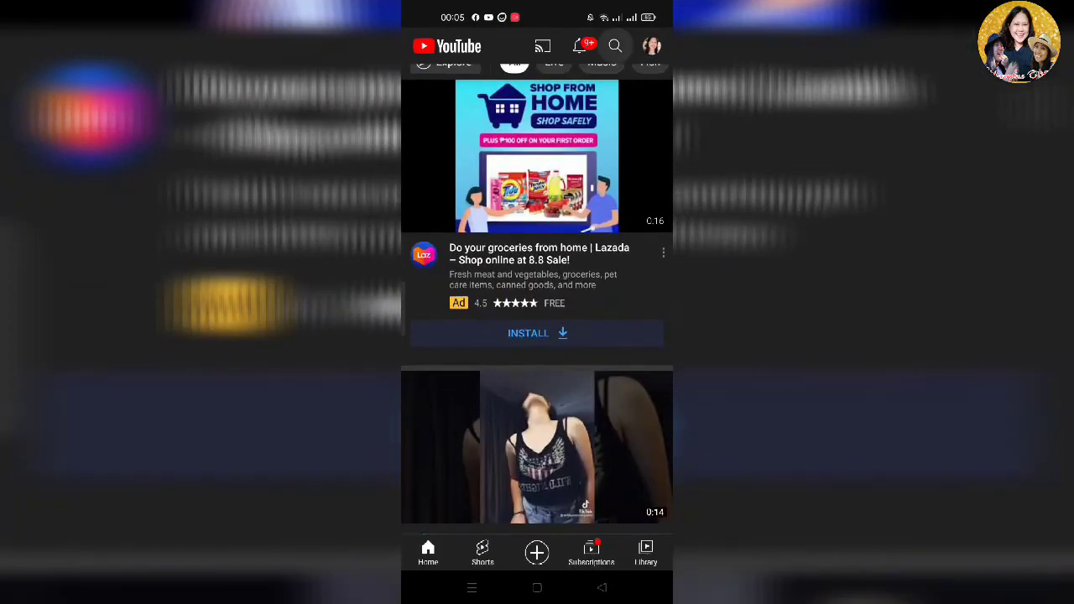
click(615, 46)
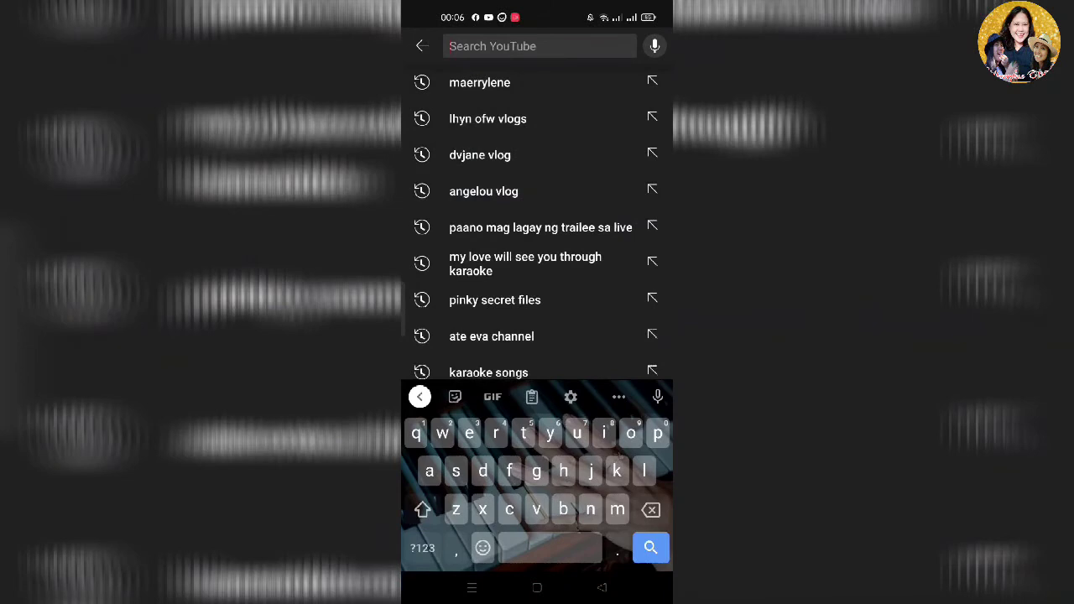
click(479, 83)
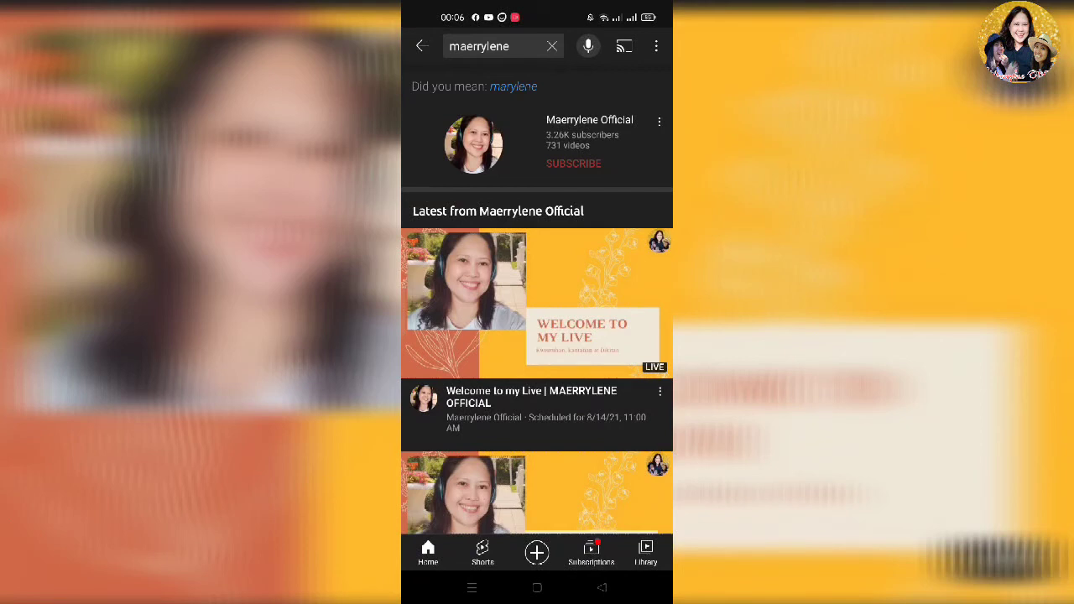
click(537, 302)
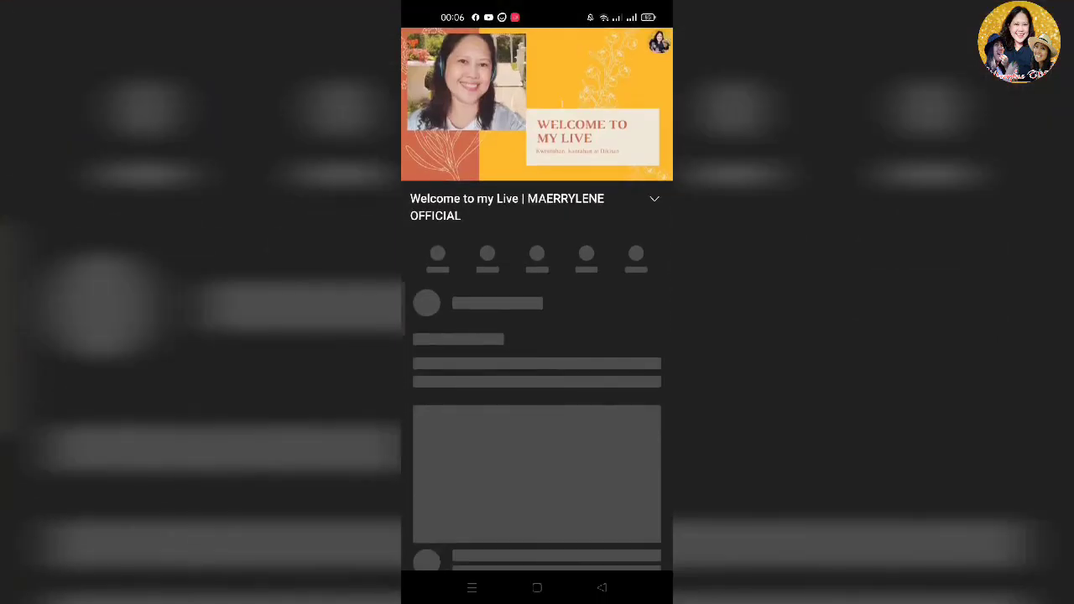